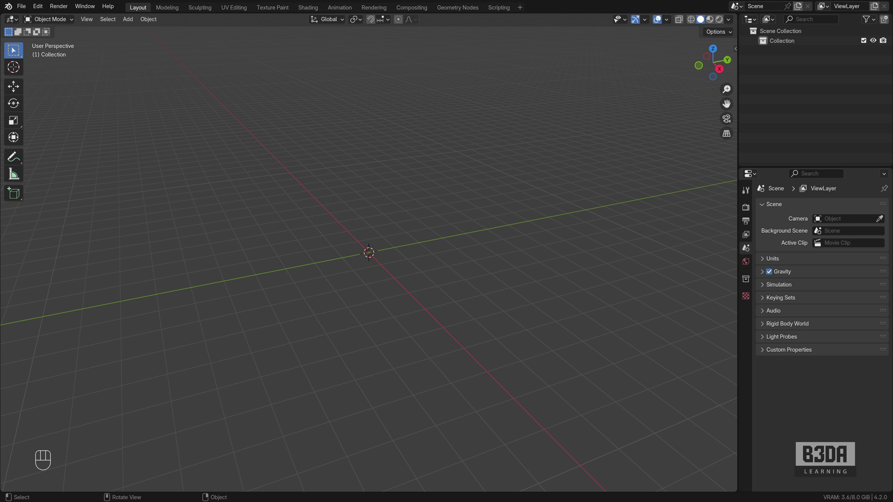
# Bring the 3D Warehouse browser over Blender and browse the featured lighting and SketchUp 2024 models.
pyautogui.hotkey('alt', 'Tab')
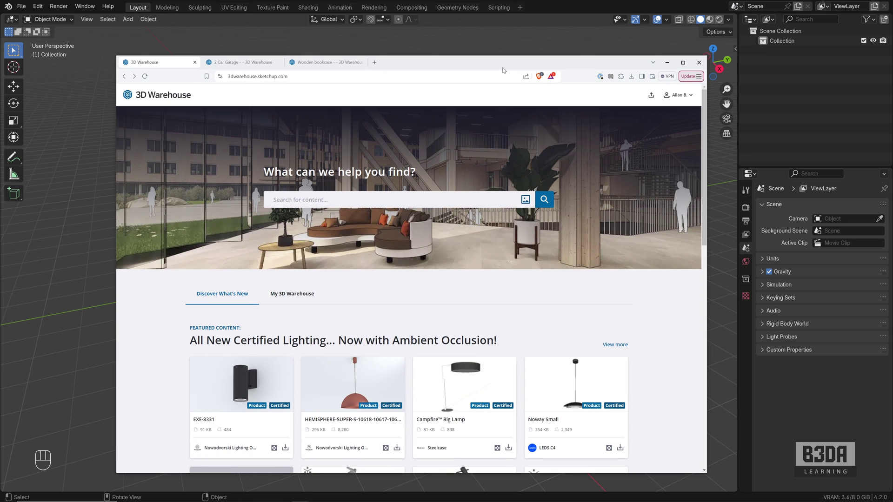
pyautogui.moveTo(503, 68); pyautogui.dragTo(499, 58)
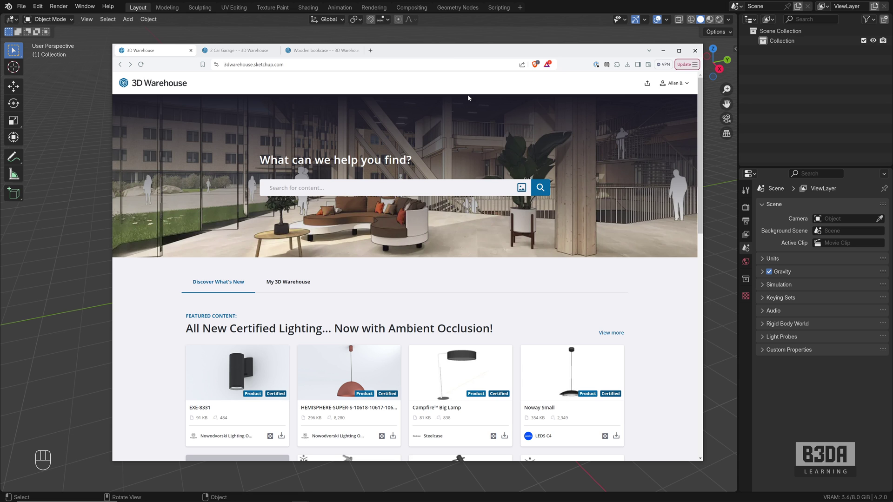
pyautogui.scroll(-6, 423, 293)
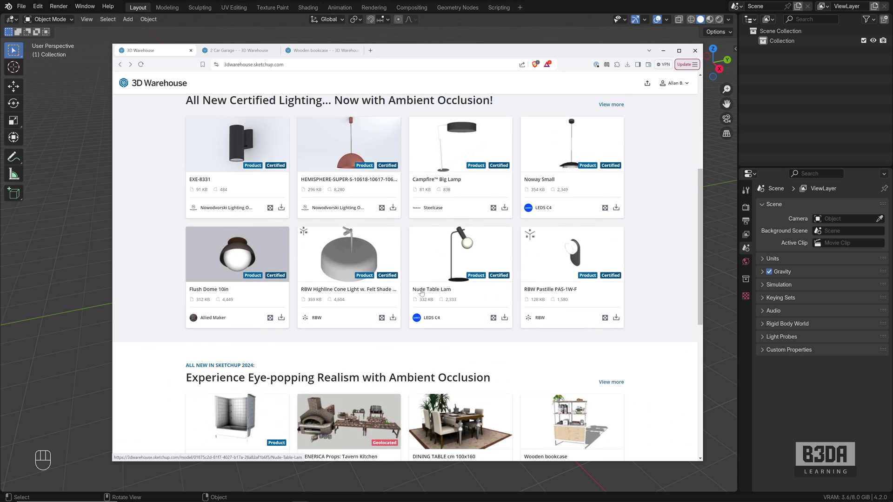
pyautogui.scroll(-2, 422, 293)
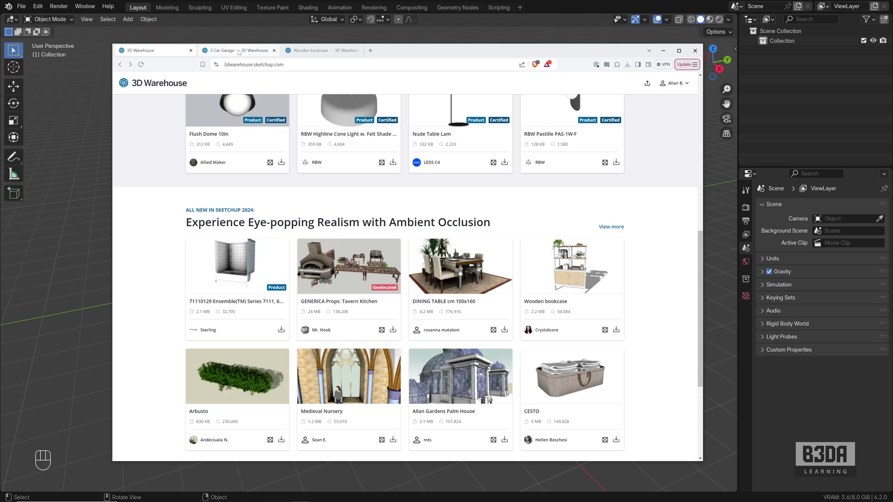
pyautogui.scroll(2, 288, 209)
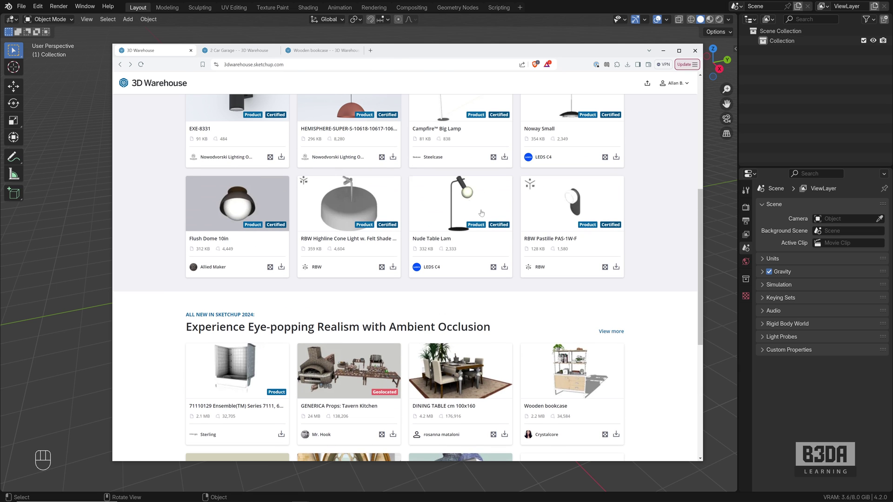
# Open the Nude Table Lam page, note its 2,333 polygons and millimeter units, and list its download formats.
pyautogui.click(467, 201)
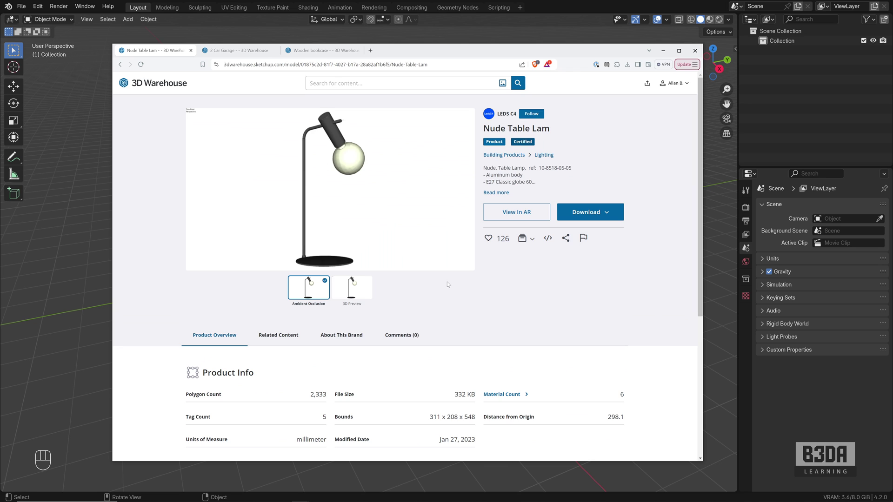
pyautogui.scroll(-3, 423, 258)
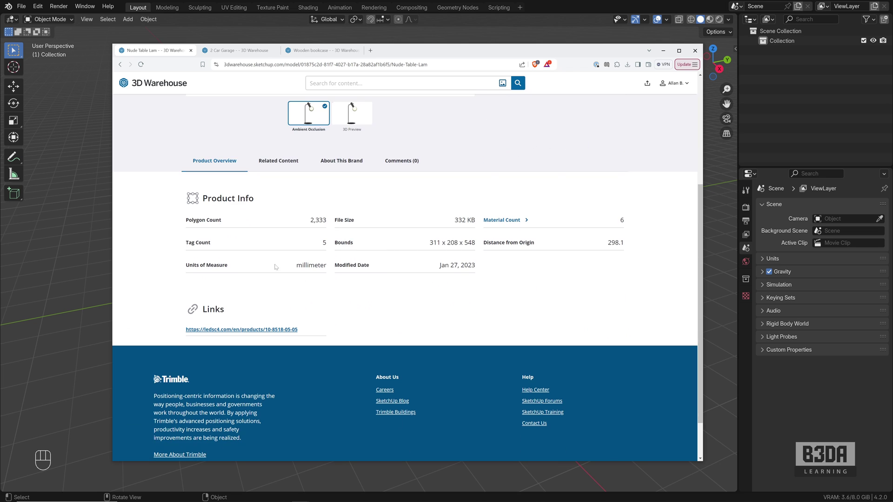
pyautogui.moveTo(310, 220); pyautogui.dragTo(327, 220)
pyautogui.moveTo(296, 265); pyautogui.dragTo(327, 265)
pyautogui.scroll(4, 400, 274)
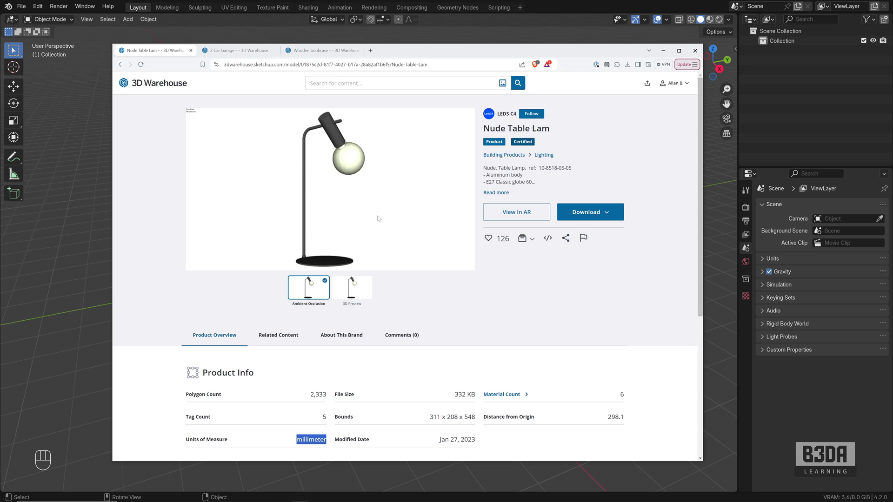
pyautogui.click(606, 214)
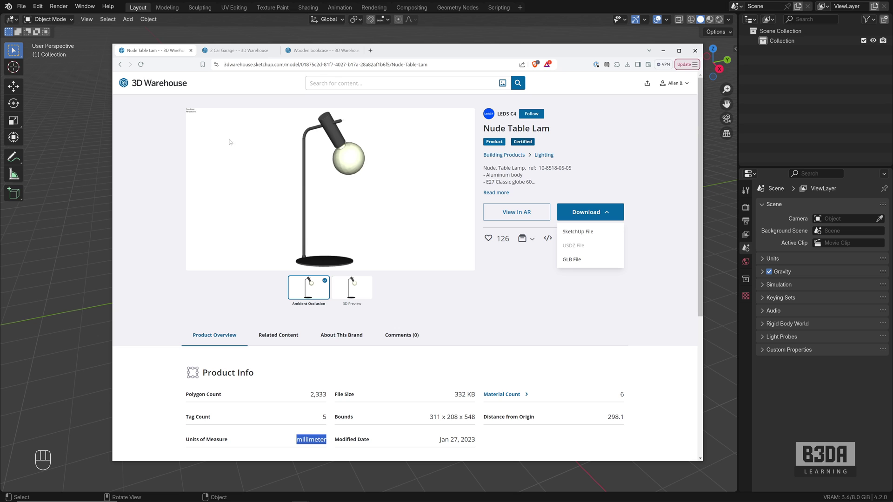
# Switch to the 2 Car Garage page, check its polygon count and 2.3 MB size, and review its download formats.
pyautogui.click(241, 51)
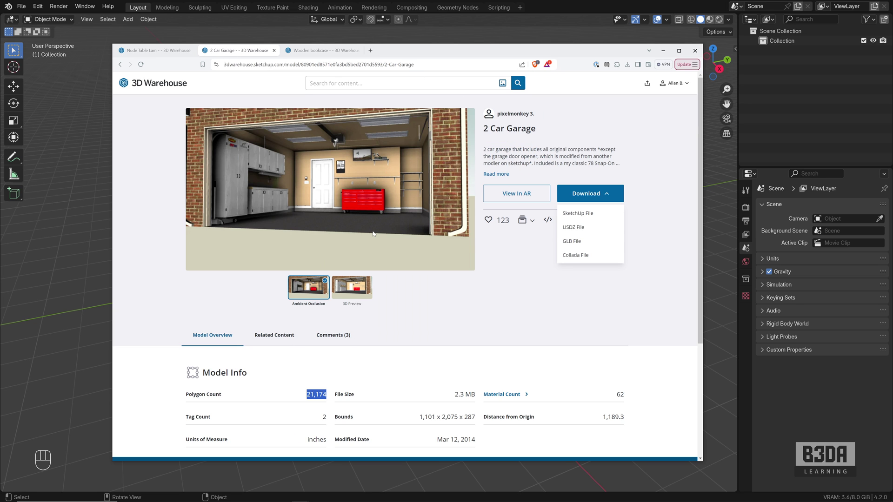
pyautogui.click(506, 306)
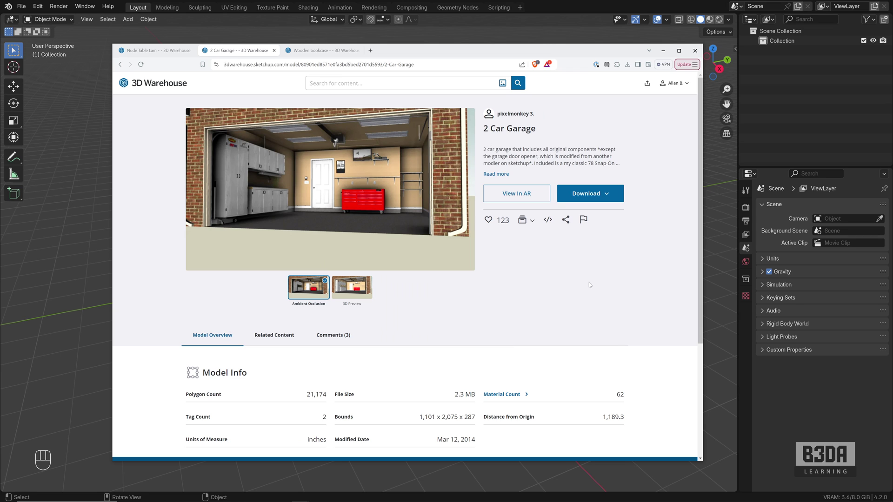
pyautogui.moveTo(306, 395); pyautogui.dragTo(327, 395)
pyautogui.moveTo(455, 395); pyautogui.dragTo(475, 395)
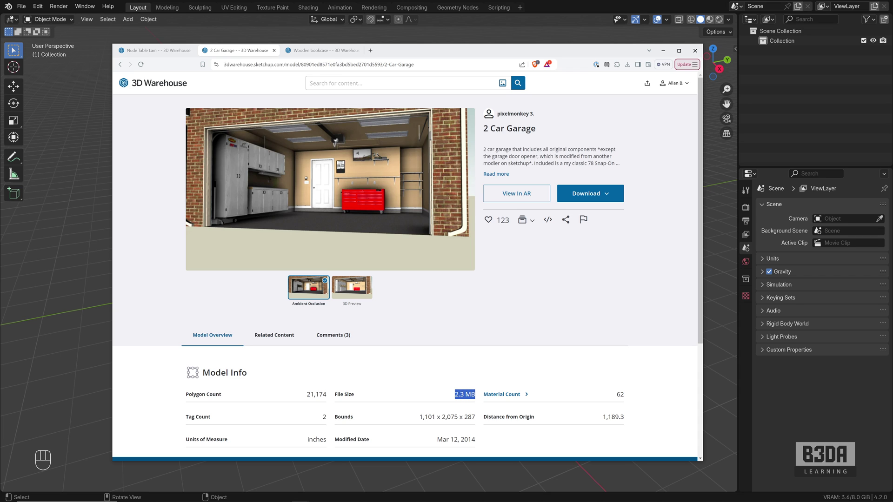
pyautogui.click(608, 195)
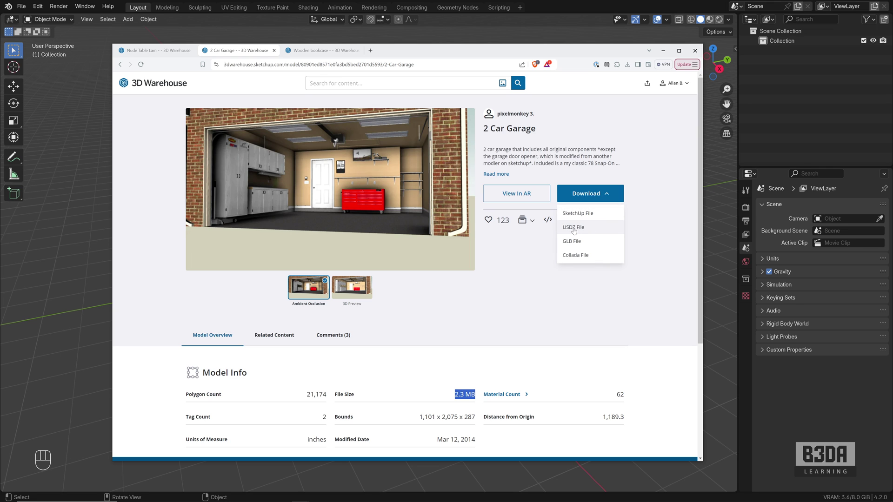
pyautogui.click(493, 299)
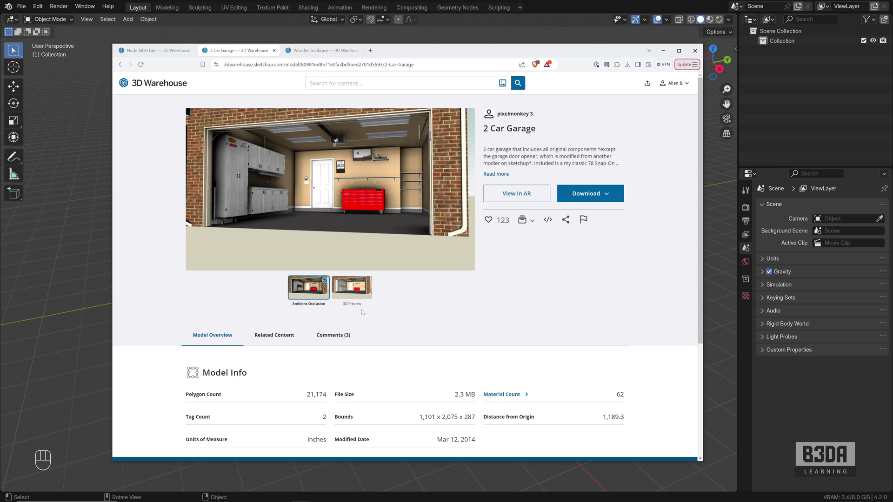
# Return to Blender and bring up the File > Import list showing Universal Scene Description (.usd*).
pyautogui.click(568, 6)
pyautogui.click(21, 6)
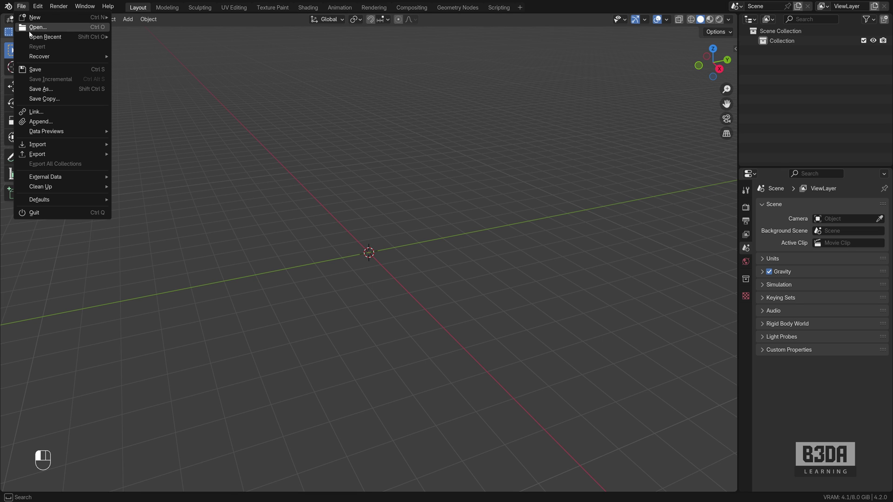
pyautogui.moveTo(66, 144)
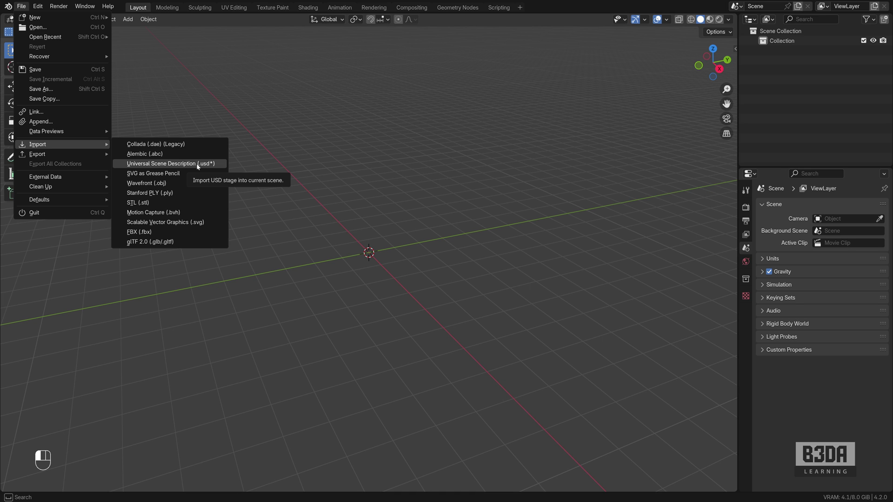
# Import garage.usdz from F:\assets as a Universal Scene Description file.
pyautogui.click(198, 165)
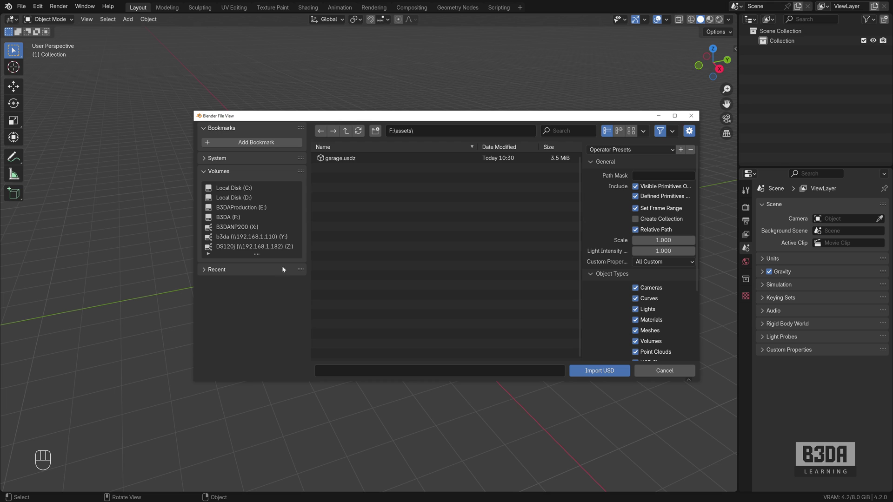
pyautogui.click(341, 160)
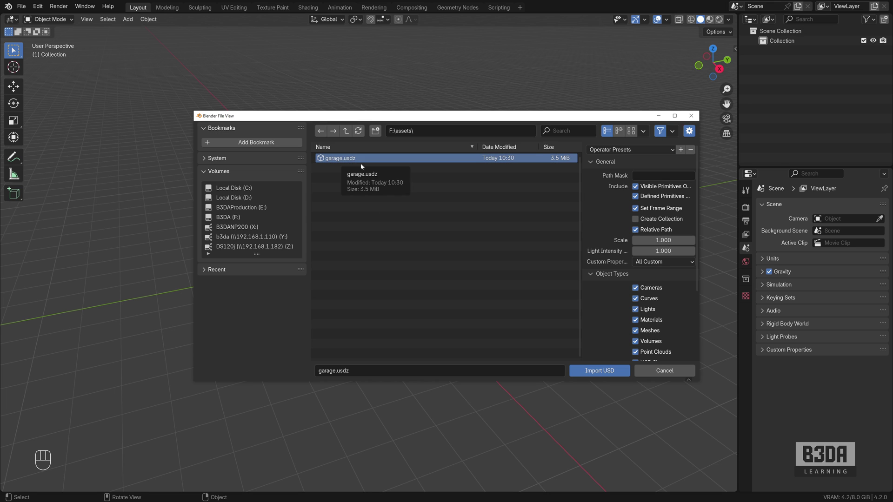
pyautogui.click(602, 371)
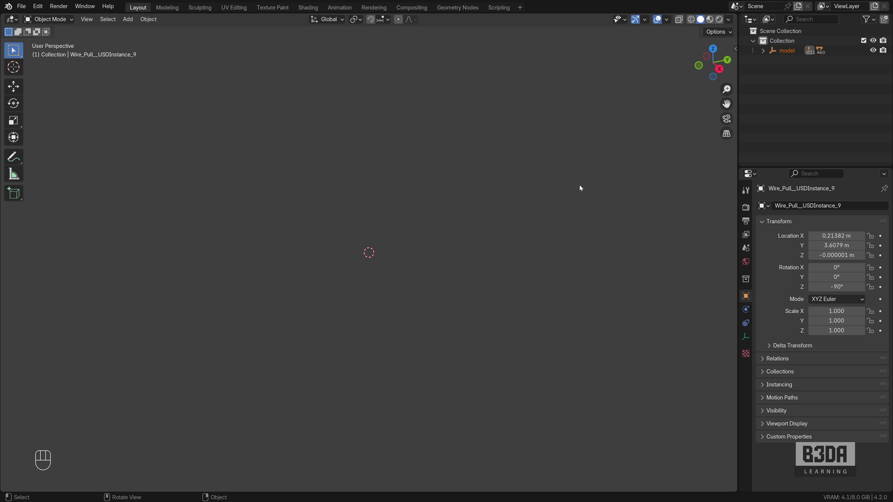
# Scale the garage's top-level 'model' object to 0.01 and frame the whole scene.
pyautogui.click(786, 51)
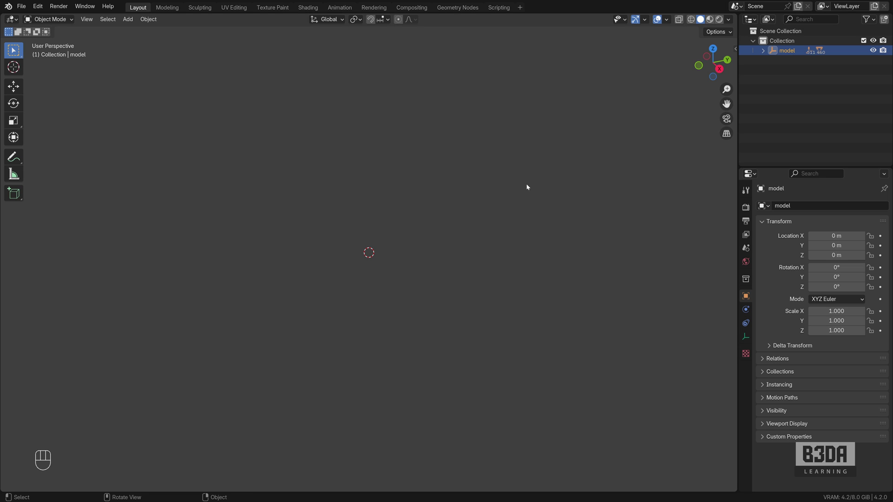
pyautogui.press('s')
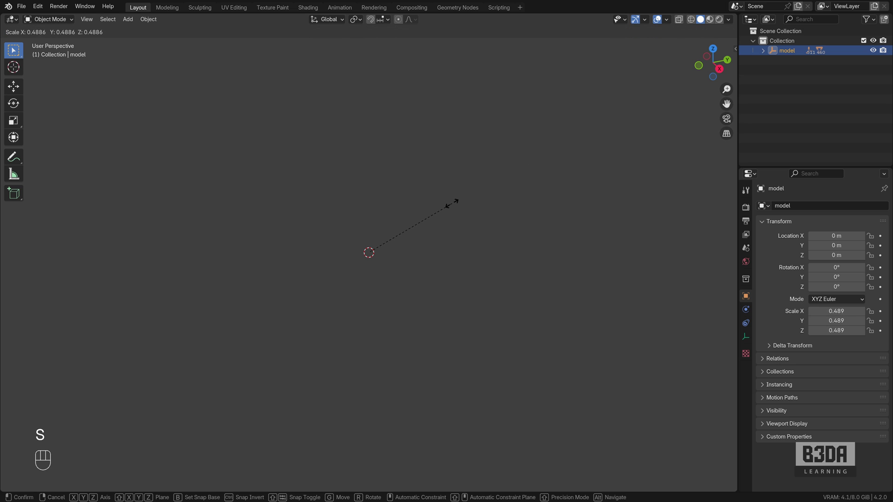
pyautogui.press('KP_0')
pyautogui.press('KP_Decimal')
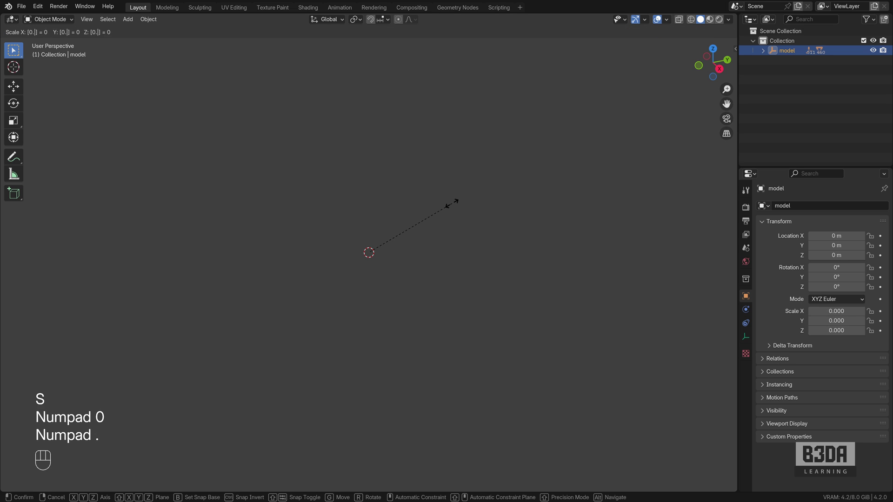
pyautogui.press('KP_0')
pyautogui.press('KP_1')
pyautogui.press('KP_Enter')
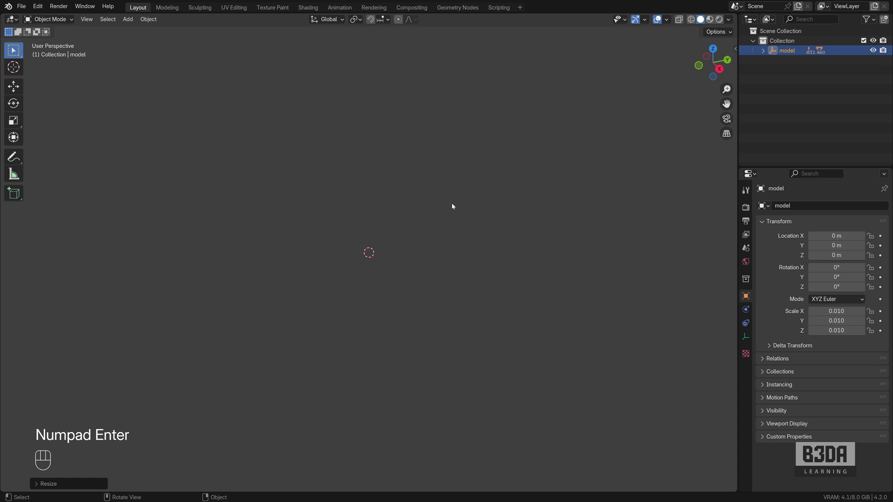
pyautogui.press('Home')
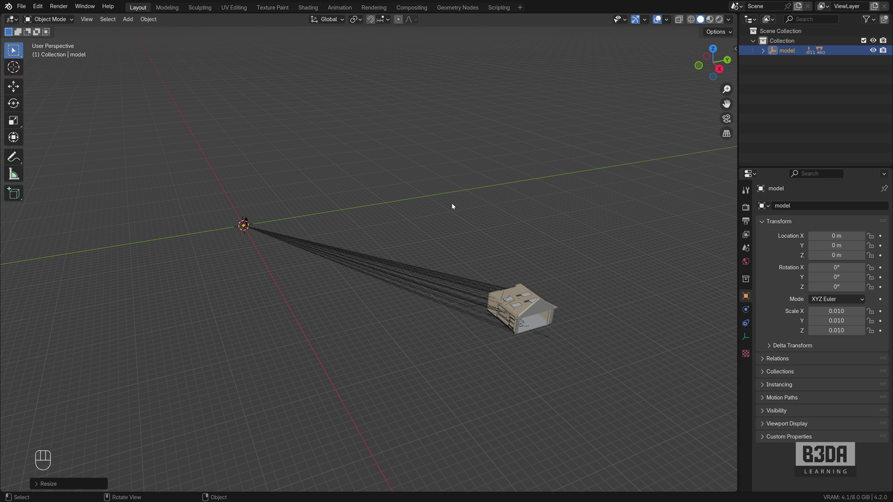
pyautogui.click(87, 19)
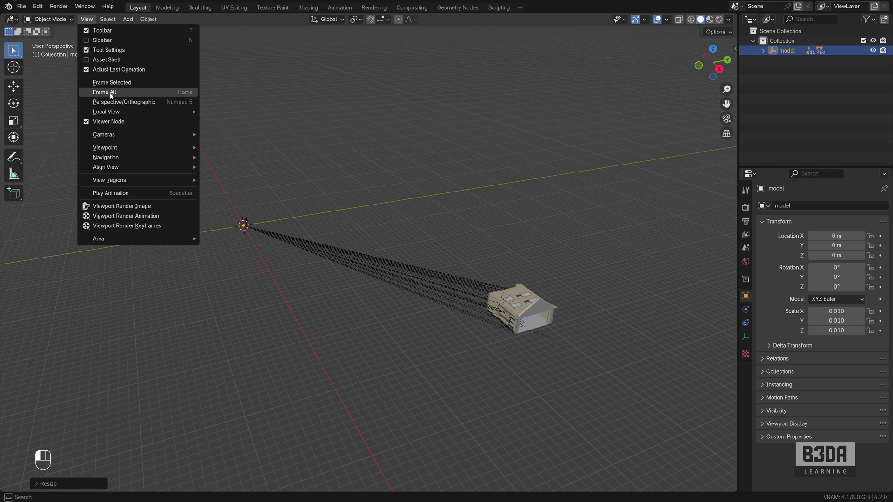
pyautogui.click(173, 92)
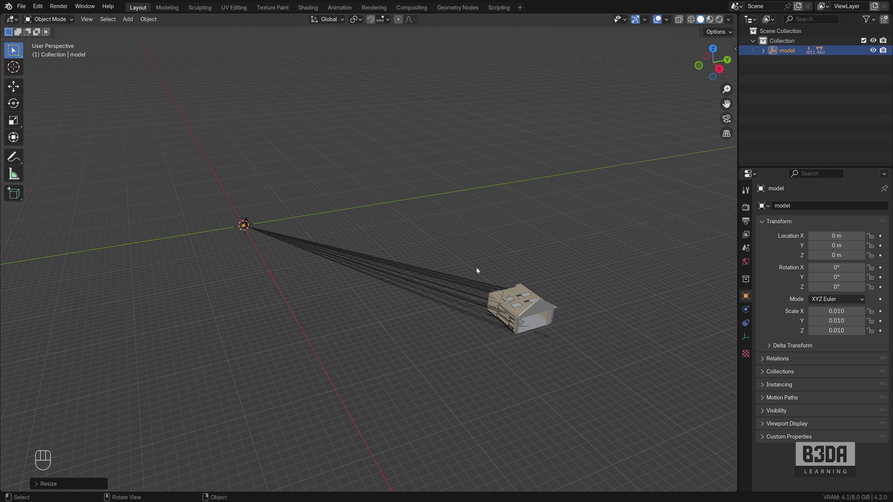
pyautogui.scroll(6, 442, 249)
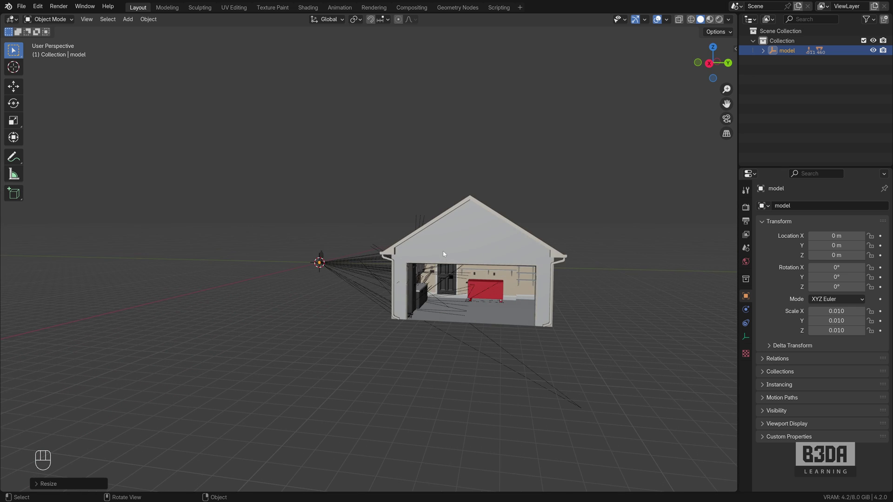
pyautogui.moveTo(442, 251); pyautogui.dragTo(453, 267, button='middle')
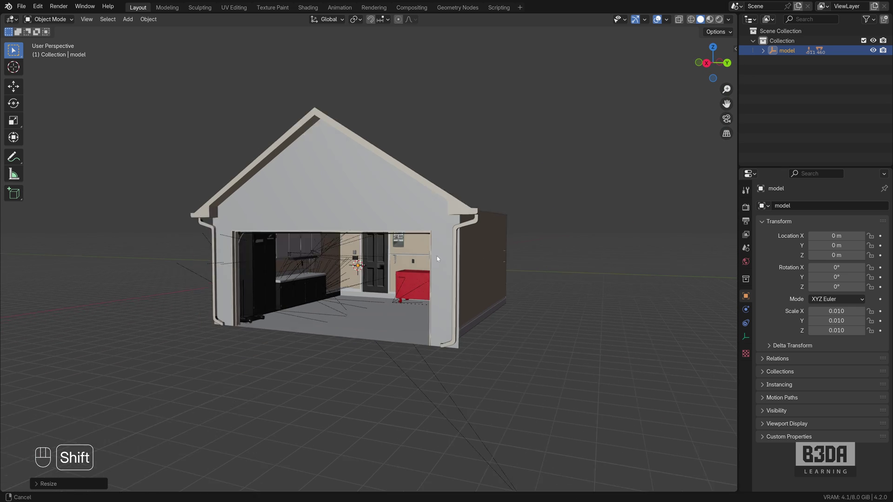
pyautogui.scroll(4, 449, 253)
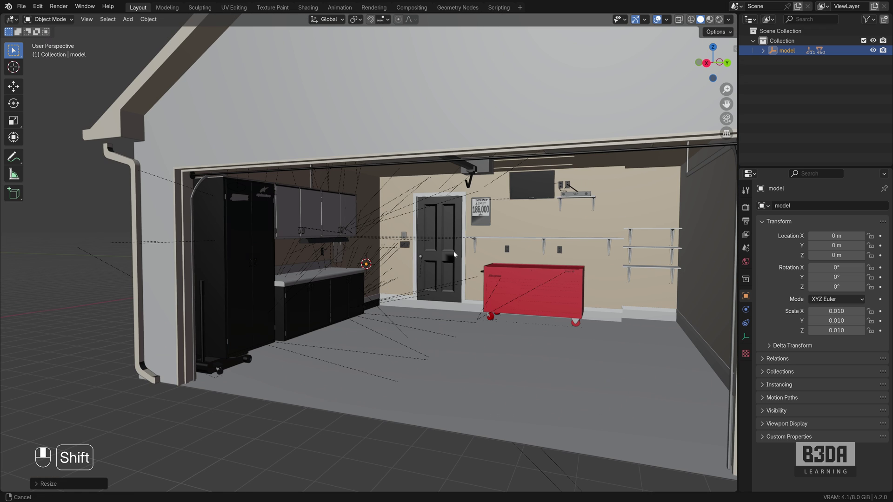
pyautogui.keyDown('shift'); pyautogui.moveTo(448, 256); pyautogui.dragTo(438, 250, button='middle'); pyautogui.keyUp('shift')
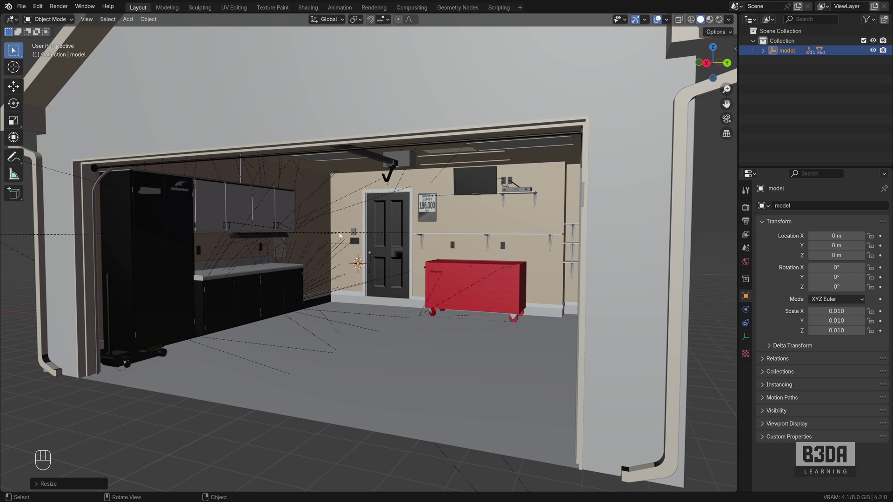
pyautogui.scroll(-10, 307, 235)
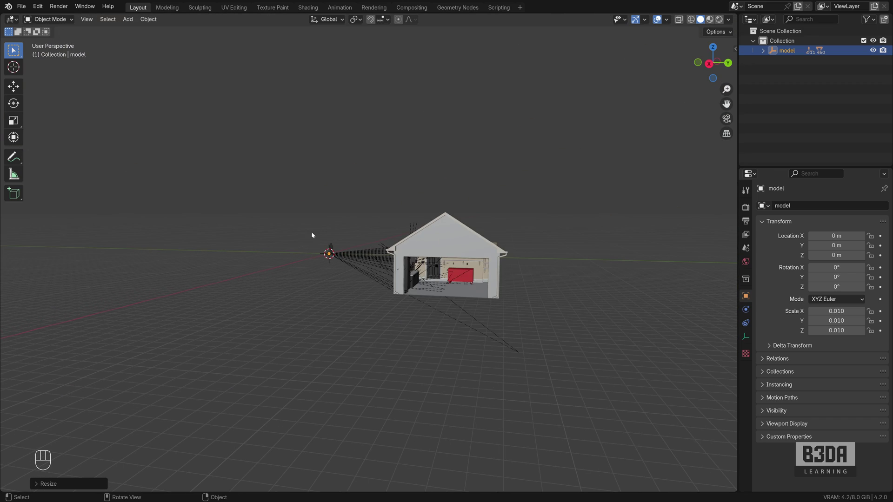
pyautogui.moveTo(313, 230); pyautogui.dragTo(354, 252, button='middle')
pyautogui.keyDown('shift'); pyautogui.moveTo(484, 260); pyautogui.dragTo(384, 244, button='middle'); pyautogui.keyUp('shift')
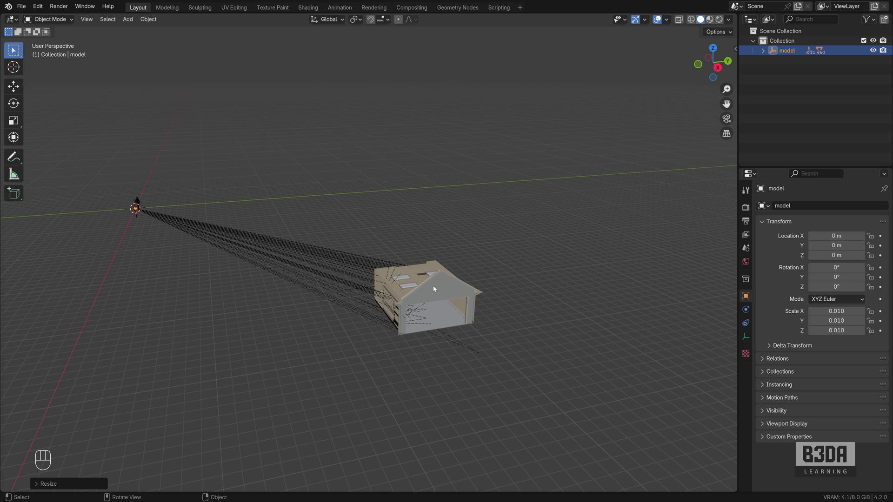
pyautogui.moveTo(434, 290)
pyautogui.mouseDown(button='middle')
pyautogui.moveTo(386, 270)
pyautogui.moveTo(347, 308)
pyautogui.moveTo(389, 280)
pyautogui.moveTo(428, 287)
pyautogui.mouseUp(button='middle')
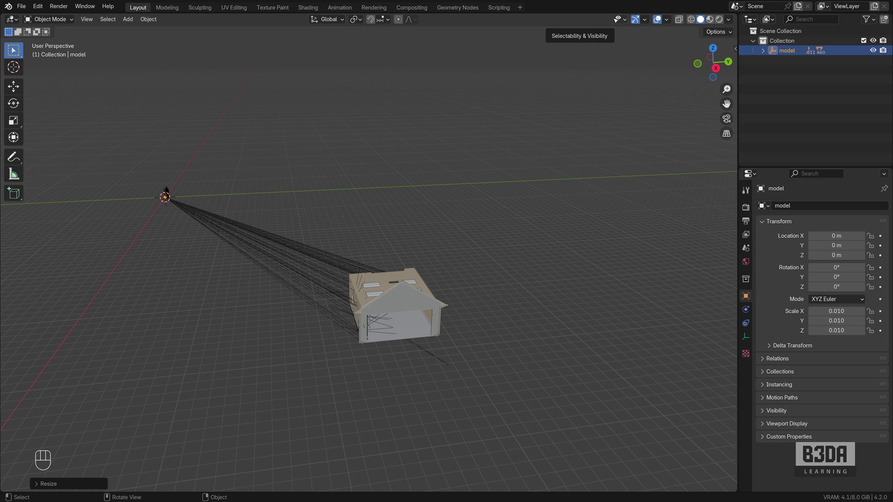
# Show the Wooden bookcase page's download formats, SketchUp and Collada.
pyautogui.hotkey('alt', 'Tab')
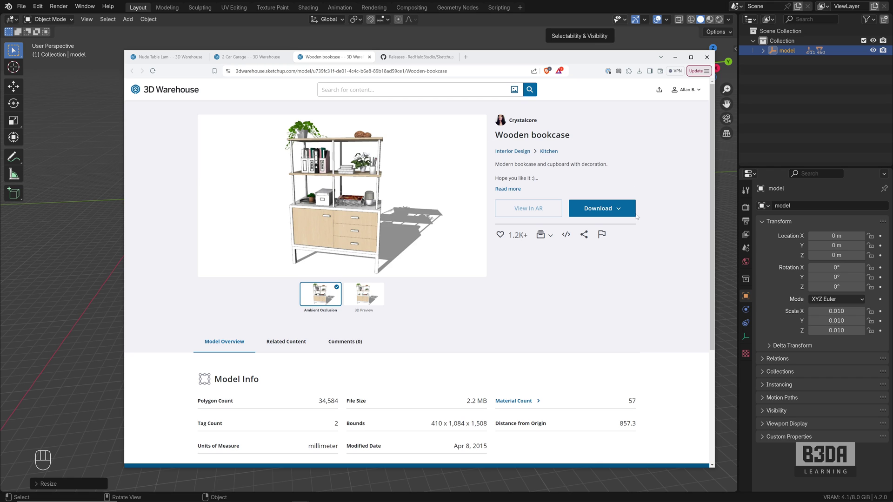
pyautogui.click(618, 211)
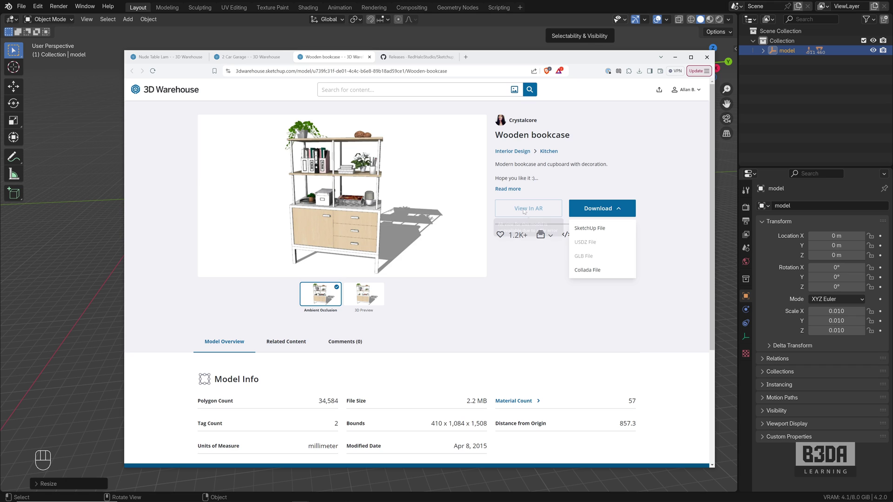
# View the Sketchup Importer 0.23.2 release with its zip asset, then return to Blender.
pyautogui.click(420, 57)
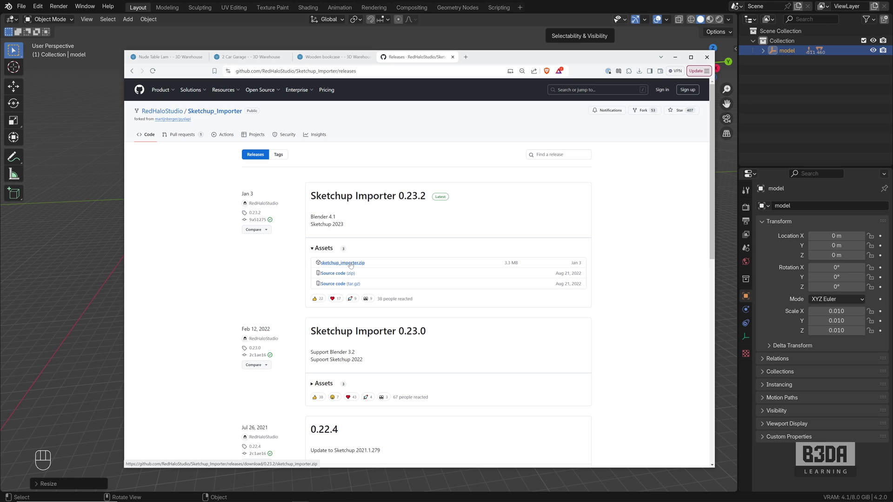
pyautogui.hotkey('alt', 'Tab')
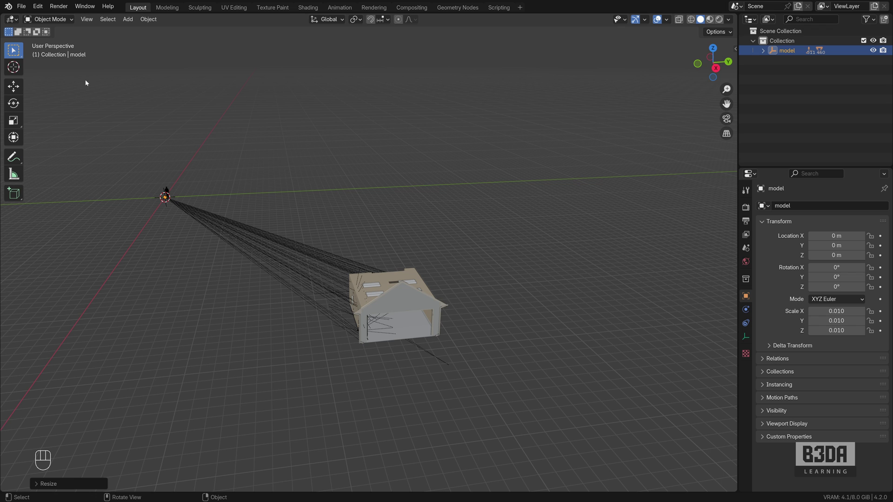
# Start a new General scene, discarding the garage scene without saving.
pyautogui.click(21, 6)
pyautogui.moveTo(33, 17)
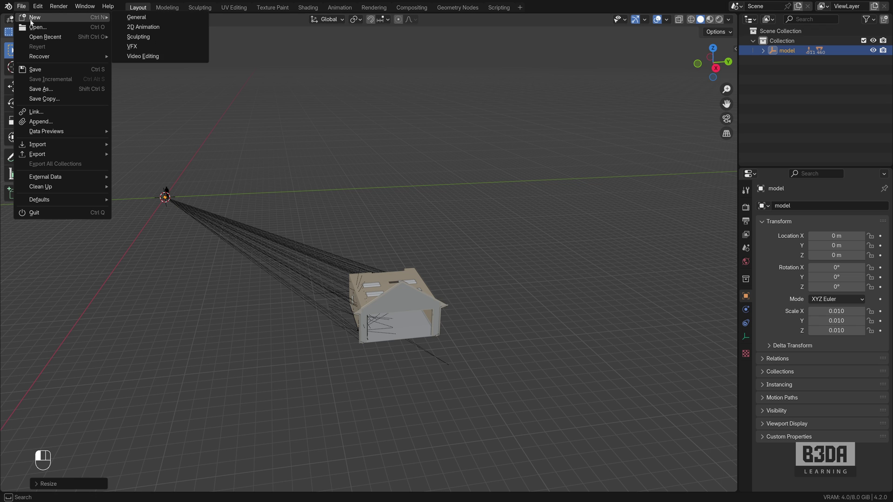
pyautogui.click(139, 18)
pyautogui.click(469, 270)
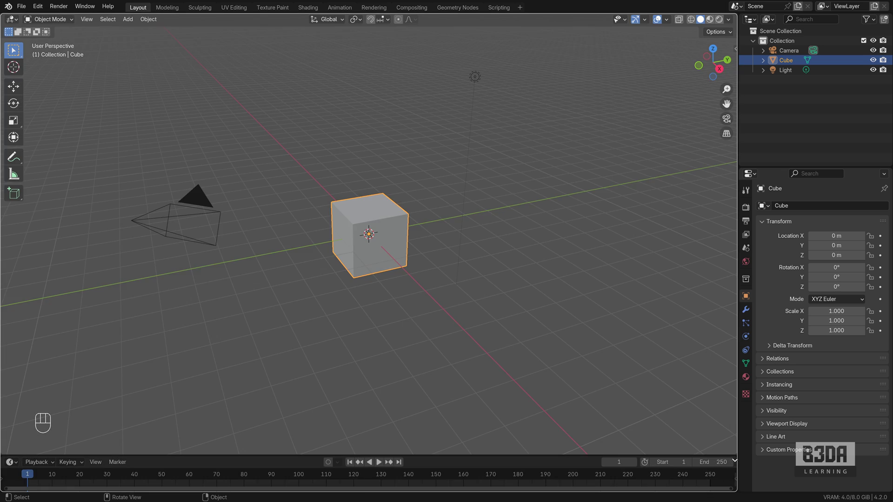
pyautogui.keyDown('shift'); pyautogui.moveTo(220, 199); pyautogui.dragTo(220, 218, button='middle'); pyautogui.keyUp('shift')
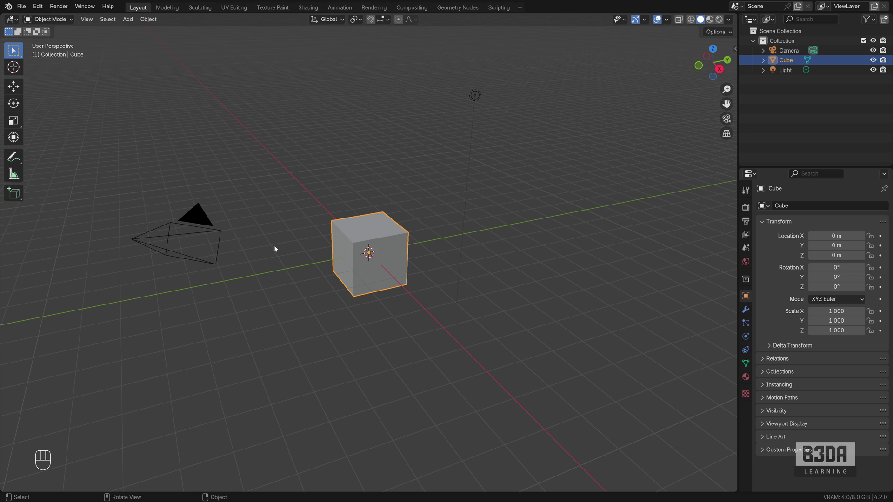
# Open Blender's Preferences and move the window toward the screen centre.
pyautogui.click(38, 6)
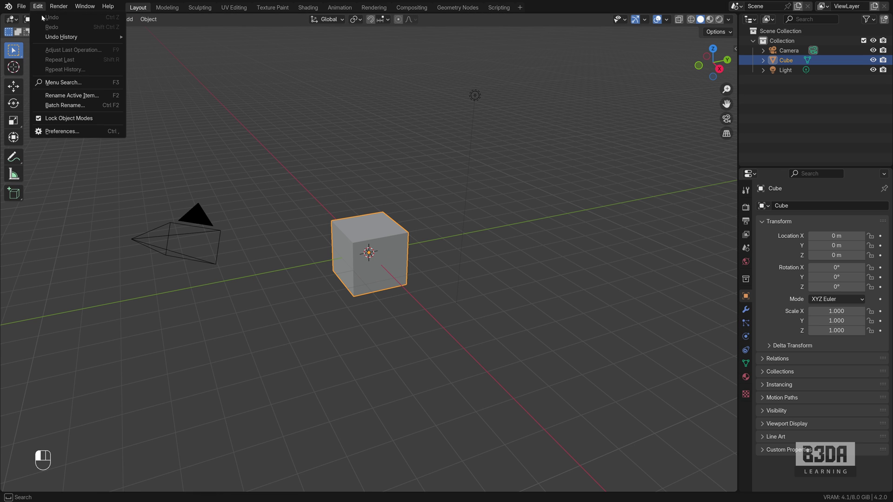
pyautogui.click(70, 131)
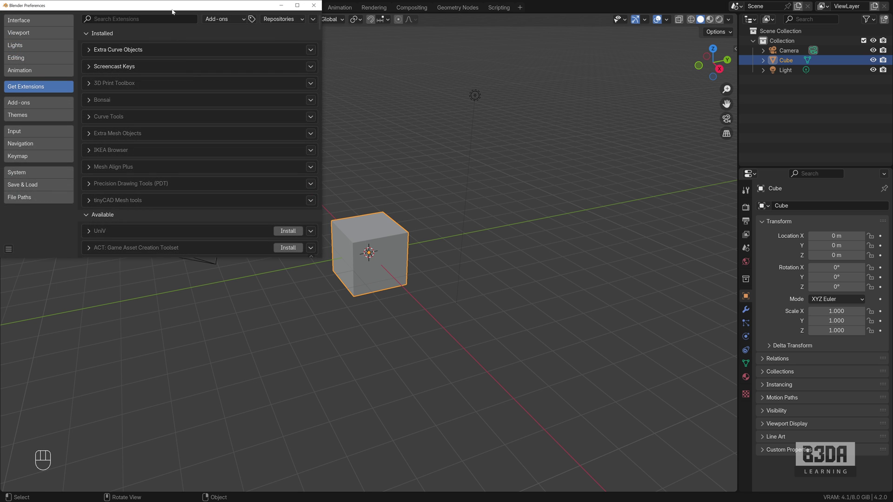
pyautogui.moveTo(390, 116); pyautogui.dragTo(420, 123)
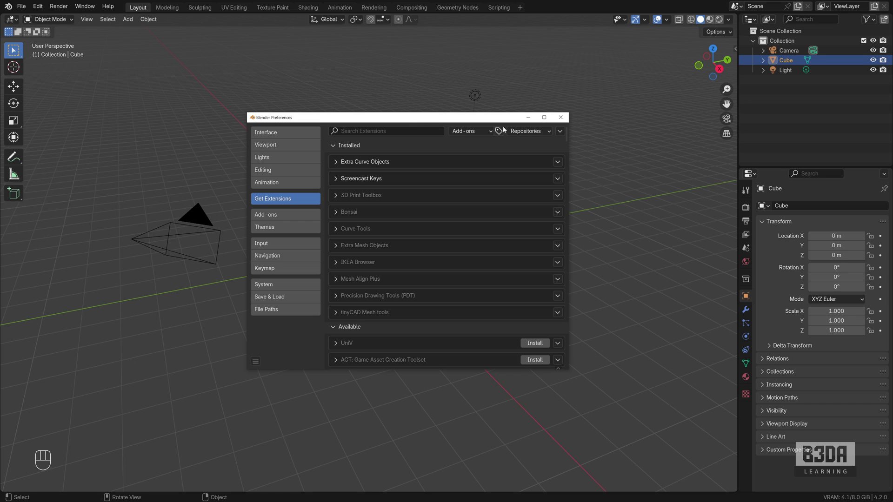
# Install the sketchup_importer232.zip package from disk as an extension.
pyautogui.click(560, 131)
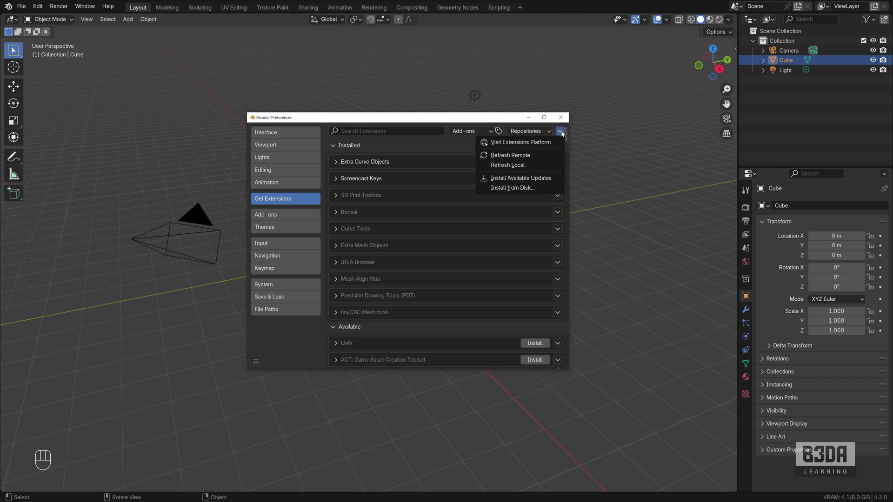
pyautogui.click(512, 189)
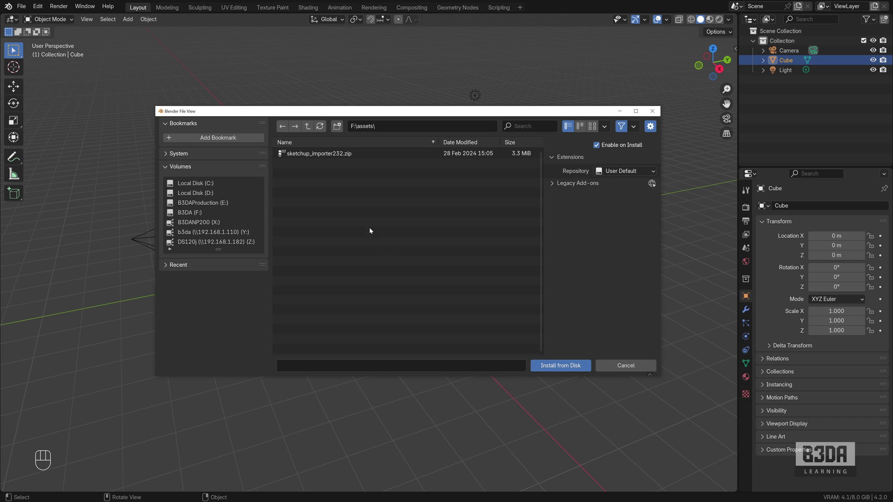
pyautogui.click(339, 154)
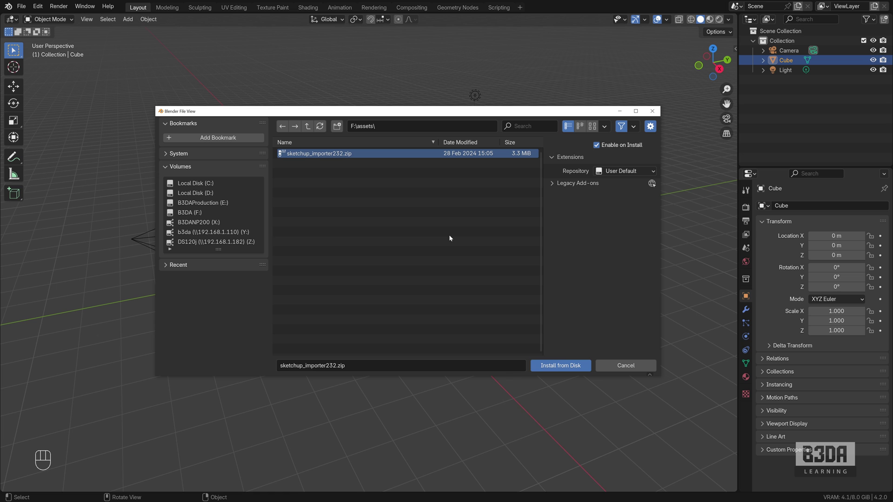
pyautogui.click(562, 366)
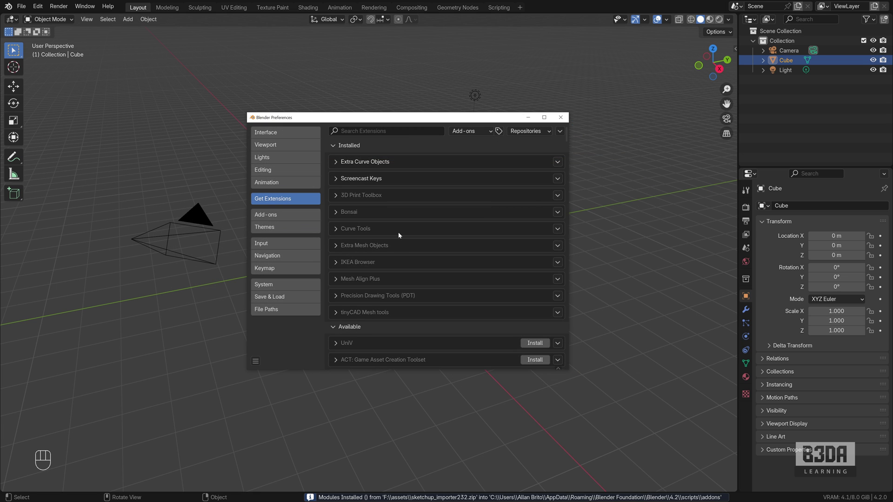
# Enable the SketchUp Importer add-on, close Preferences, and box-select the default Cube, Camera and Light.
pyautogui.click(272, 215)
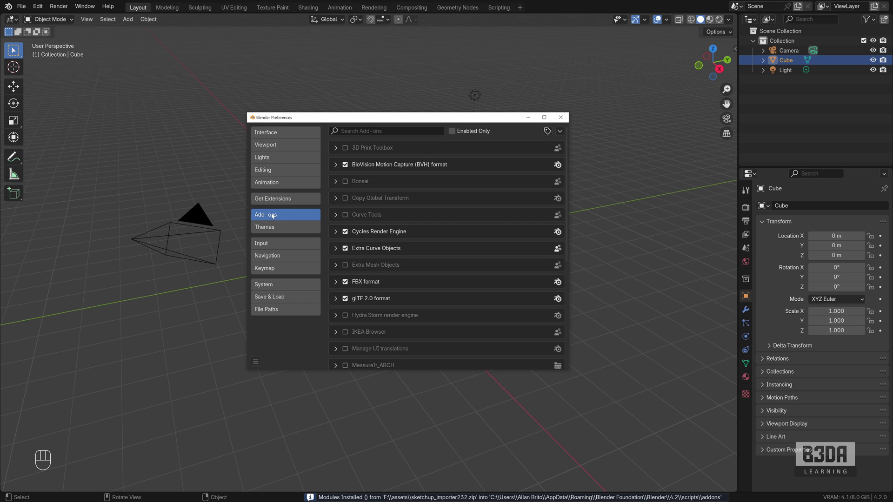
pyautogui.scroll(-6, 401, 252)
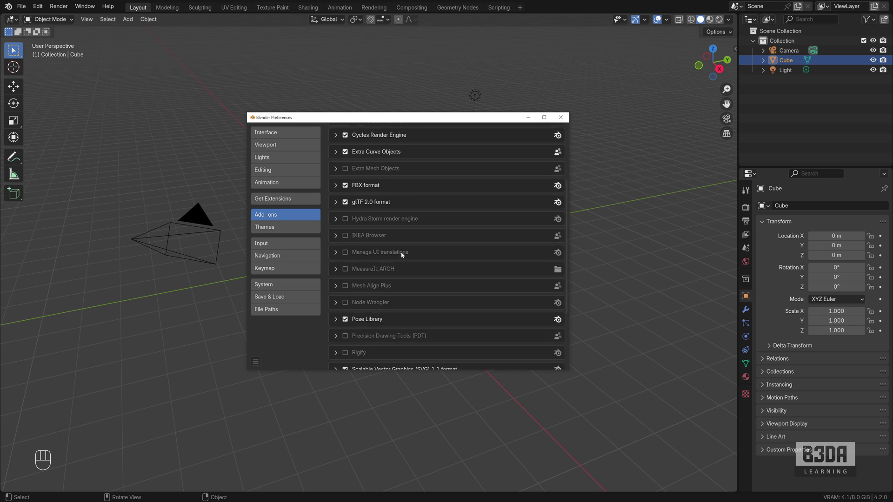
pyautogui.scroll(-2, 402, 255)
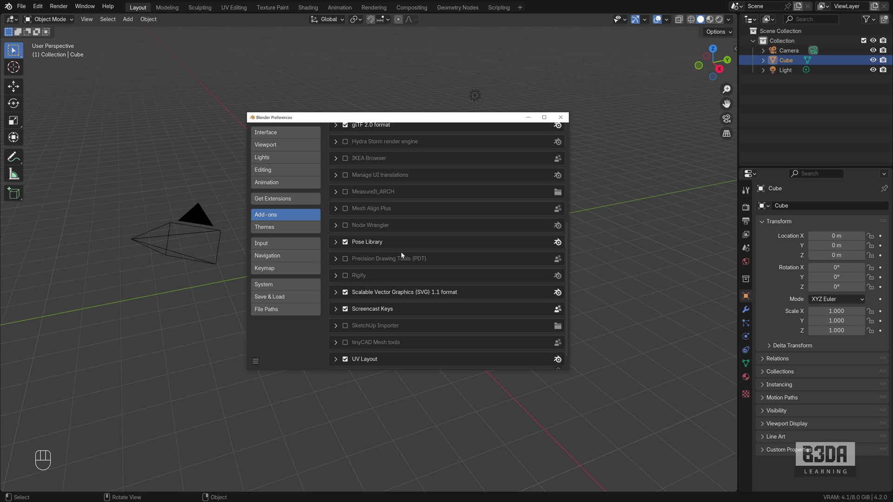
pyautogui.click(345, 326)
pyautogui.click(560, 117)
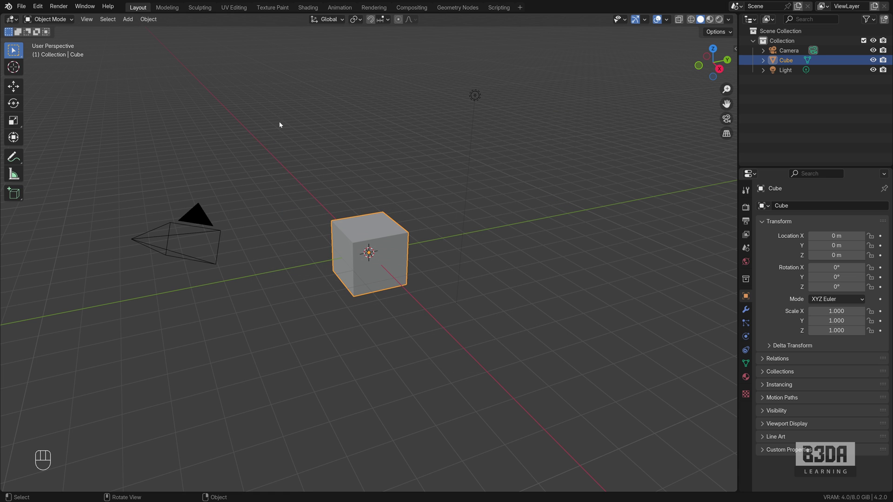
pyautogui.moveTo(150, 60); pyautogui.dragTo(577, 415)
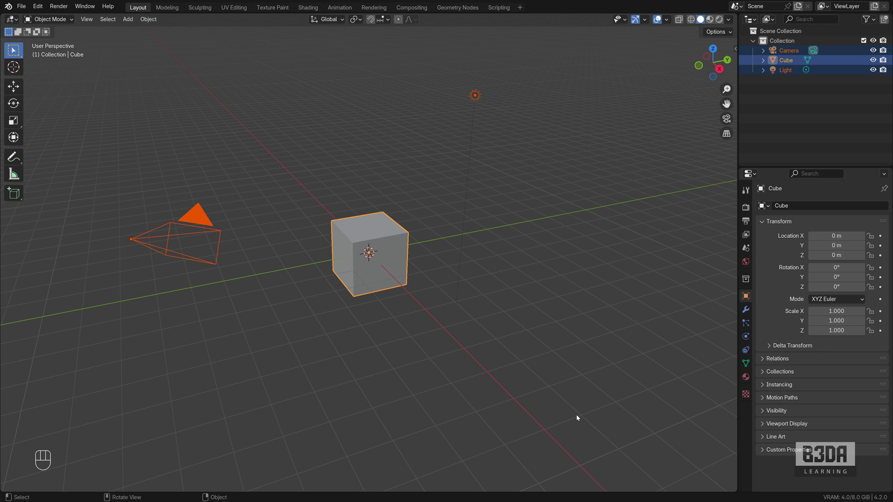
# Delete the default objects and import Wooden+bookcase+decor.skp from F:\assets via the SketchUp (.skp) importer.
pyautogui.press('Delete')
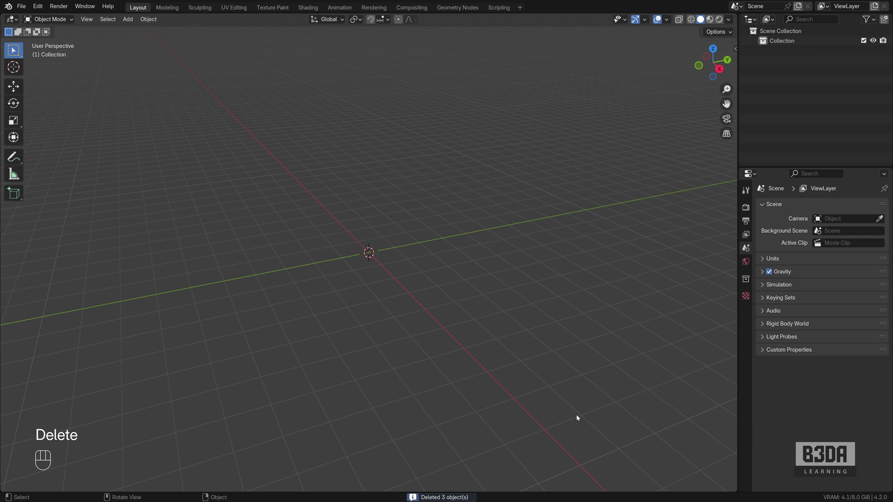
pyautogui.click(21, 6)
pyautogui.moveTo(70, 144)
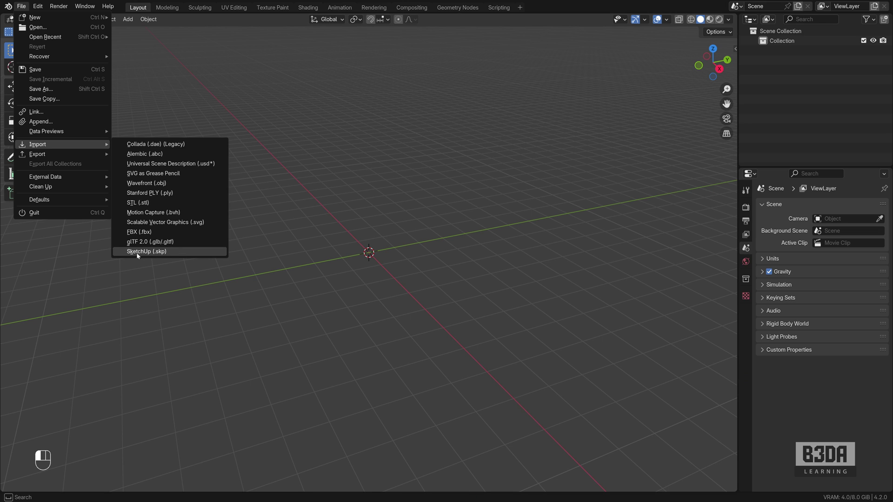
pyautogui.click(172, 254)
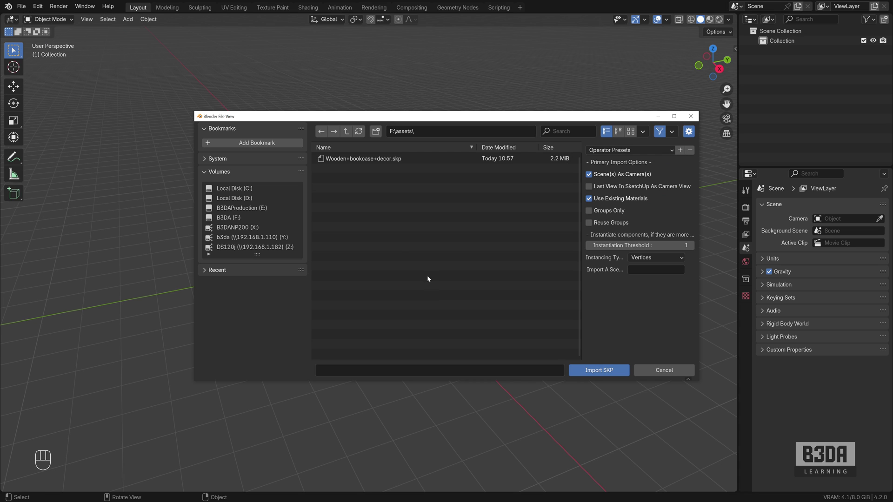
pyautogui.click(382, 163)
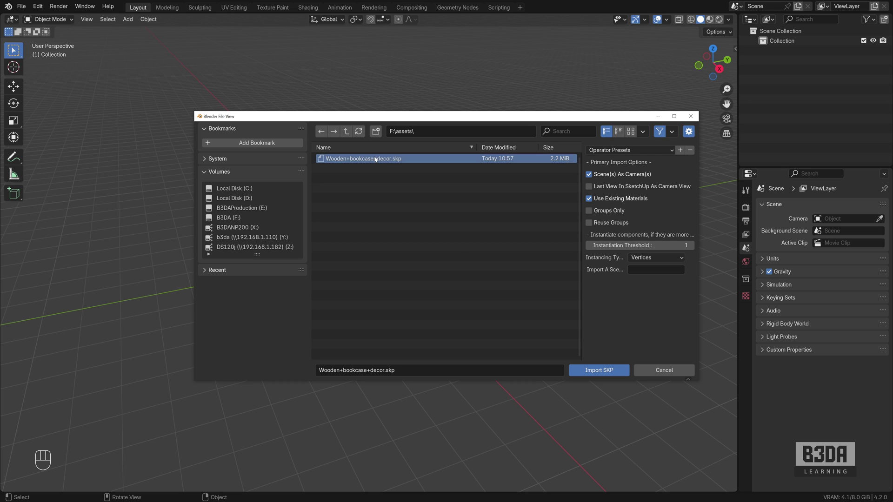
pyautogui.click(593, 373)
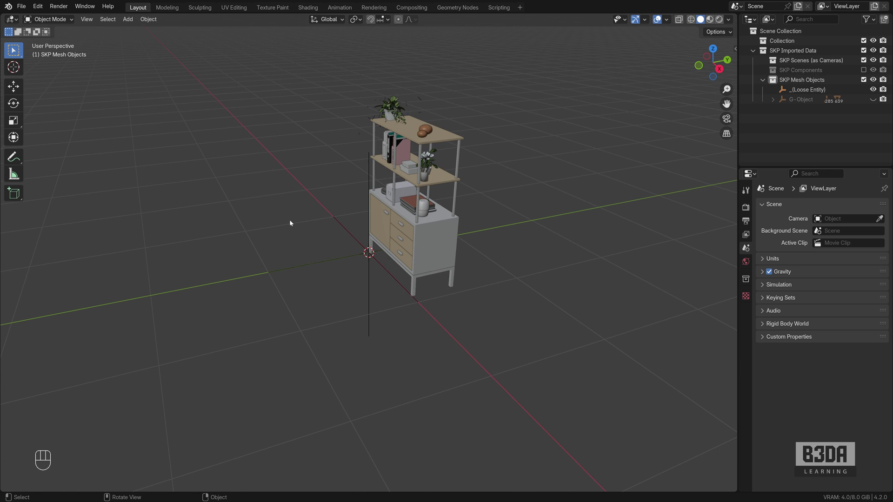
pyautogui.moveTo(290, 219); pyautogui.dragTo(397, 260, button='middle')
pyautogui.scroll(5, 396, 217)
pyautogui.scroll(-2, 383, 261)
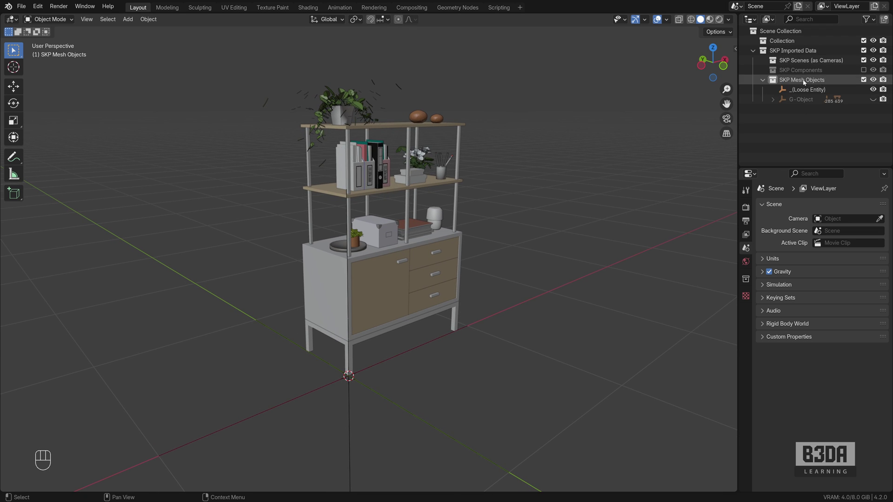
pyautogui.click(801, 61)
pyautogui.click(795, 50)
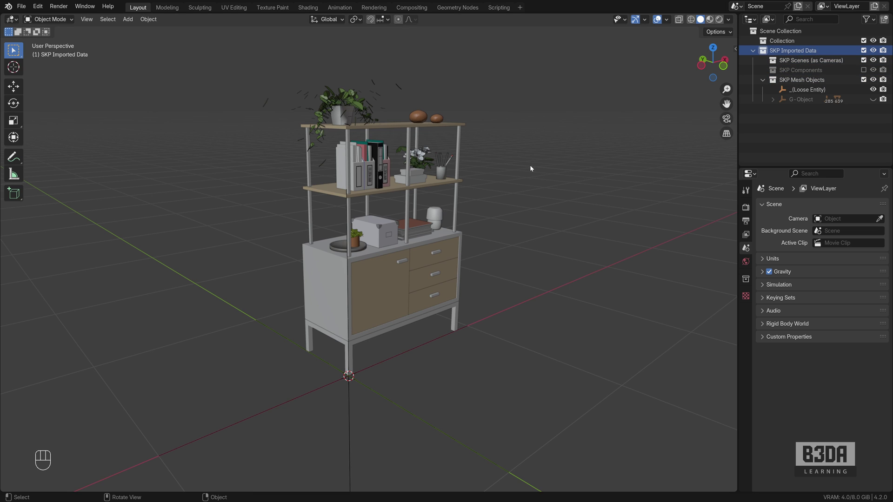
pyautogui.click(430, 282)
pyautogui.click(389, 294)
pyautogui.click(338, 265)
pyautogui.press('g')
pyautogui.press('Escape')
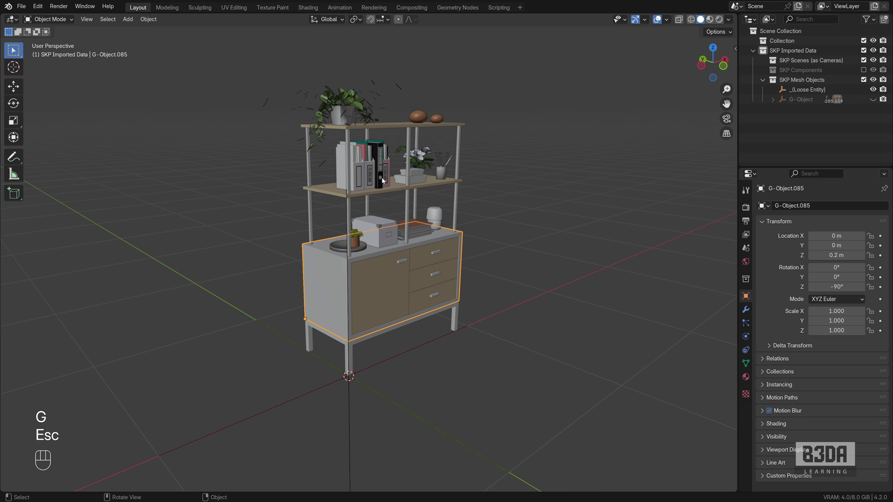
pyautogui.click(390, 191)
pyautogui.press('g')
pyautogui.press('Escape')
pyautogui.click(542, 213)
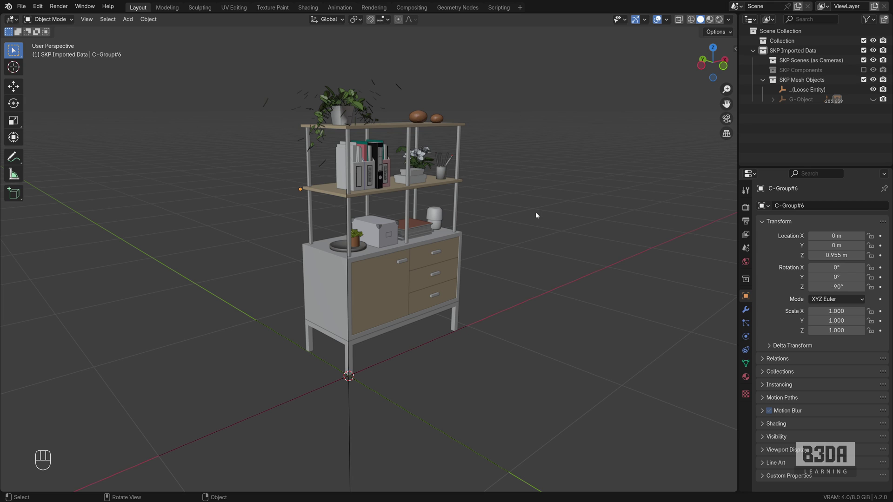